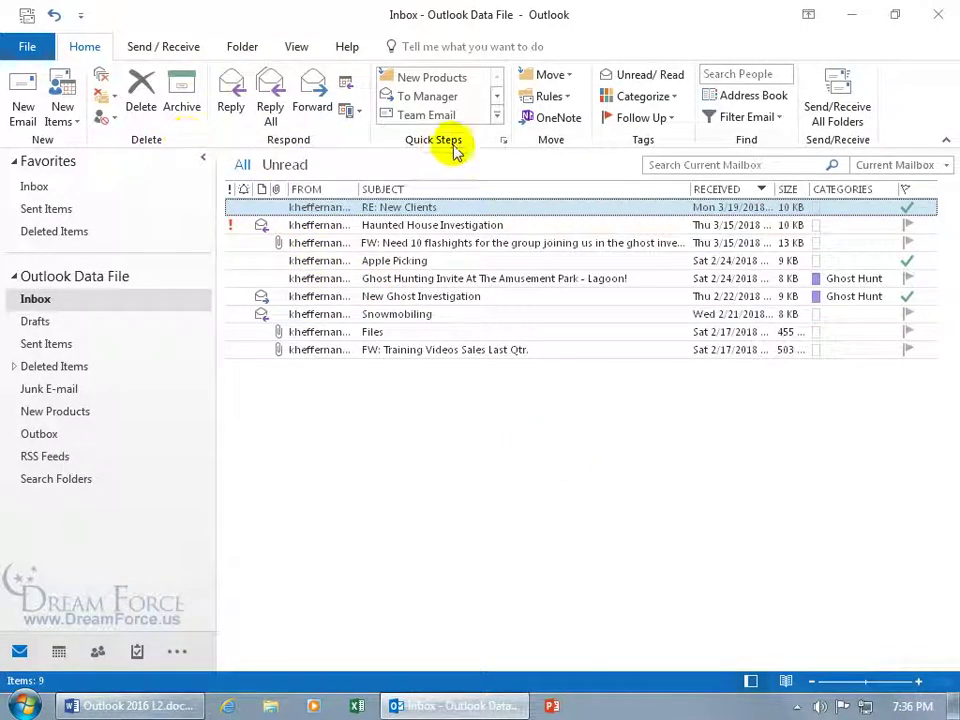
Filter the mailbox for messages that have attachments, and limit the search to the current folder
click(748, 118)
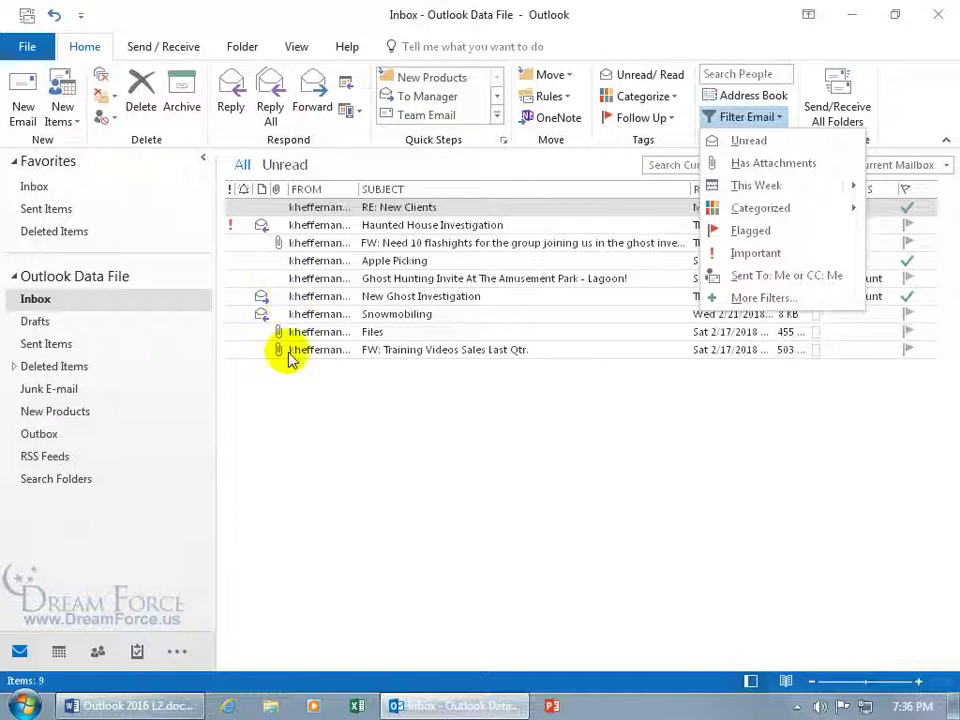
click(740, 168)
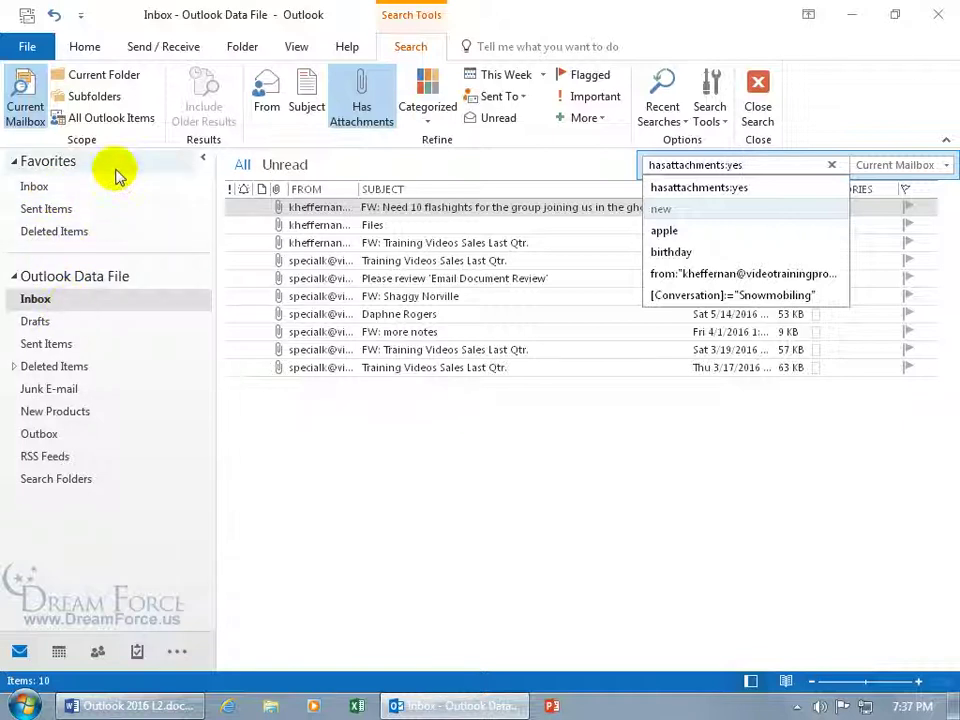
click(100, 76)
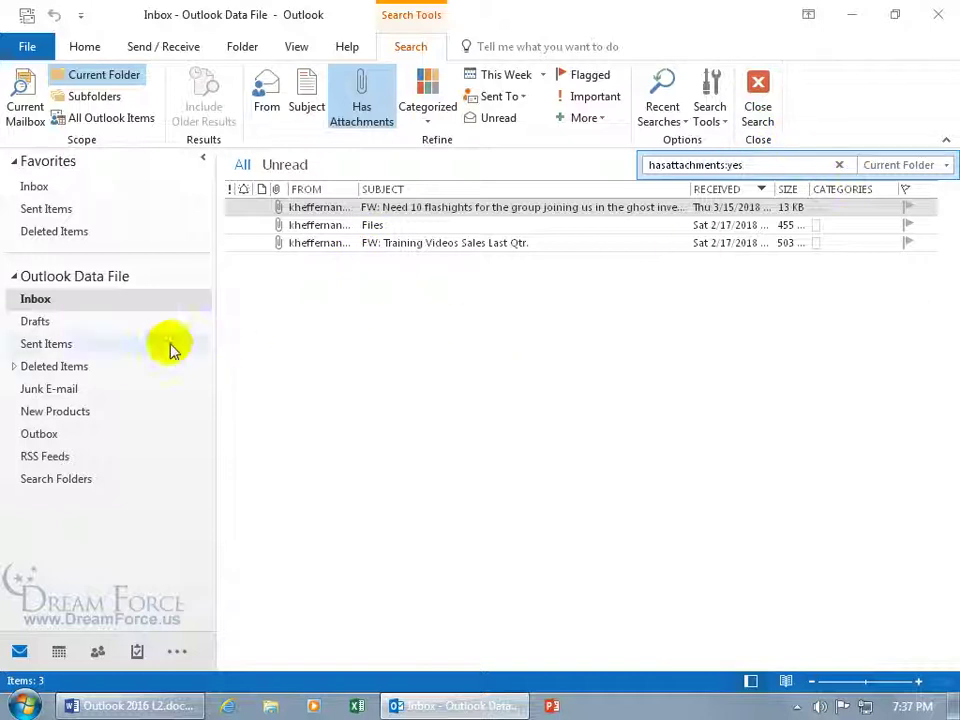
Clear the attachment filter by switching to the Sent Items folder and back to the Inbox
click(71, 348)
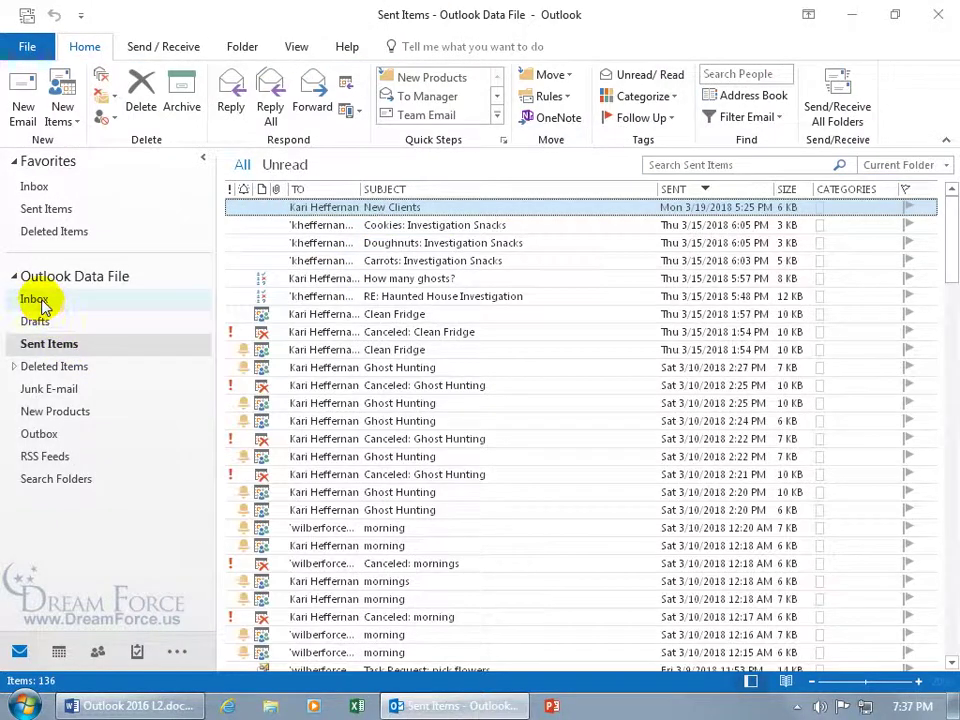
click(36, 301)
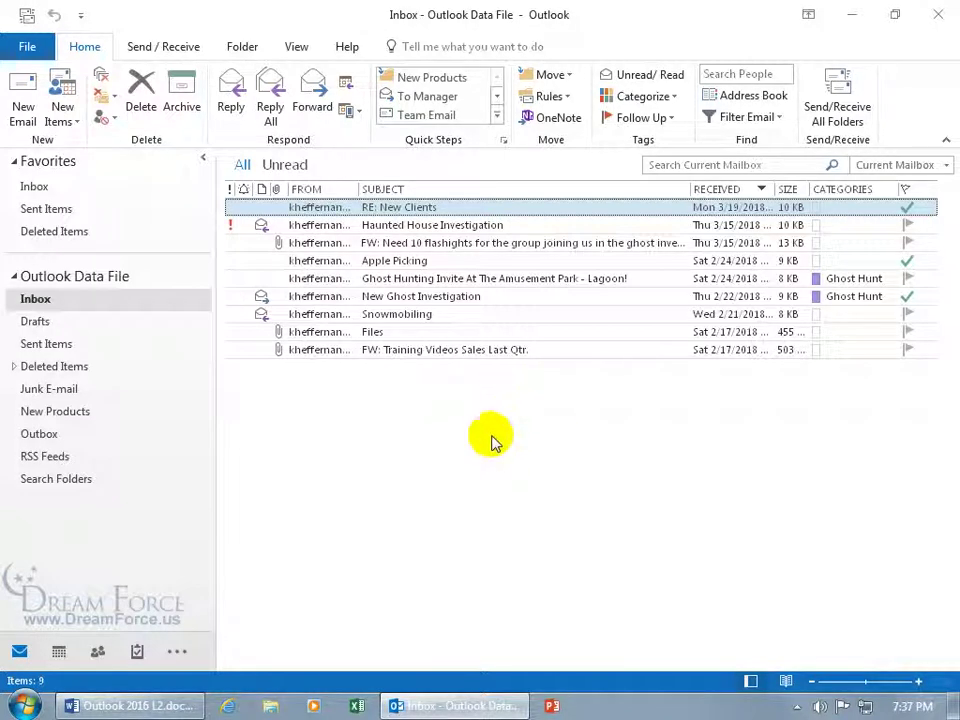
right_click(543, 421)
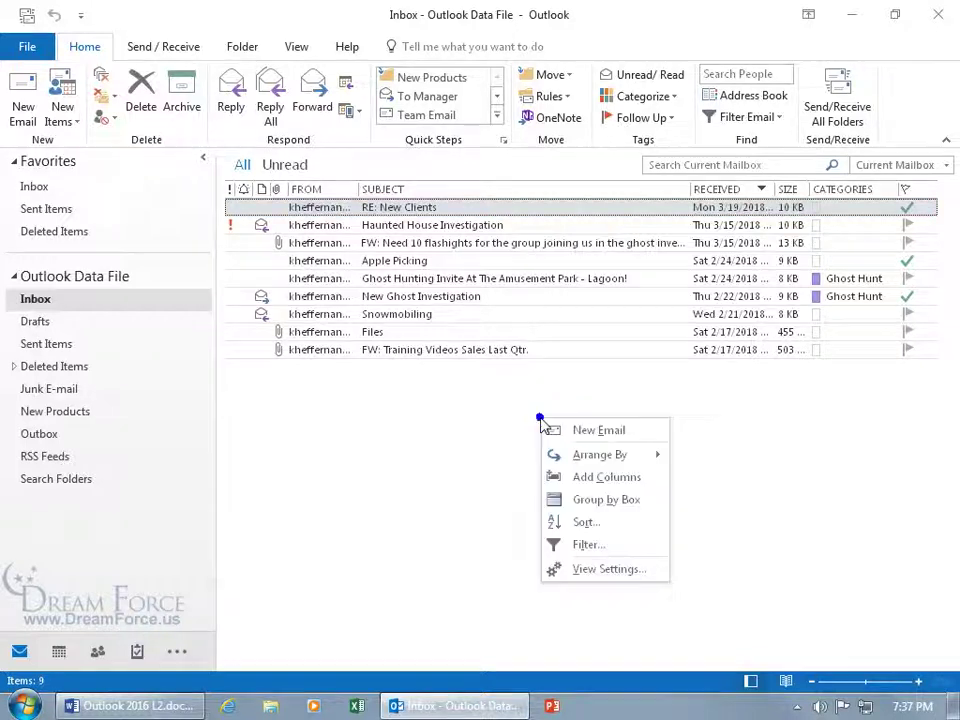
click(588, 546)
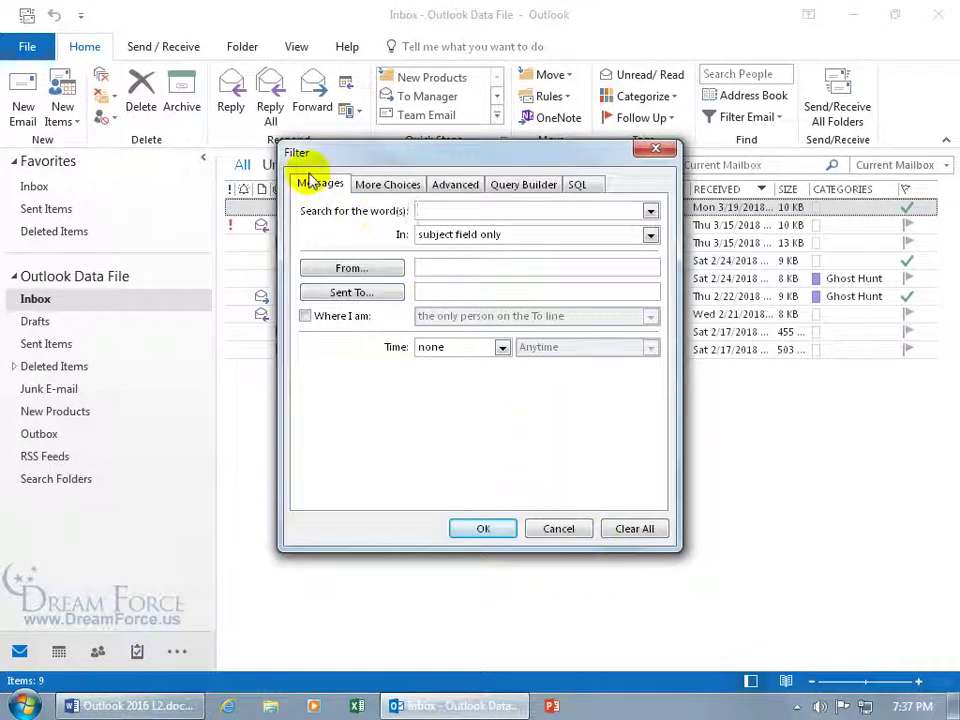
click(654, 150)
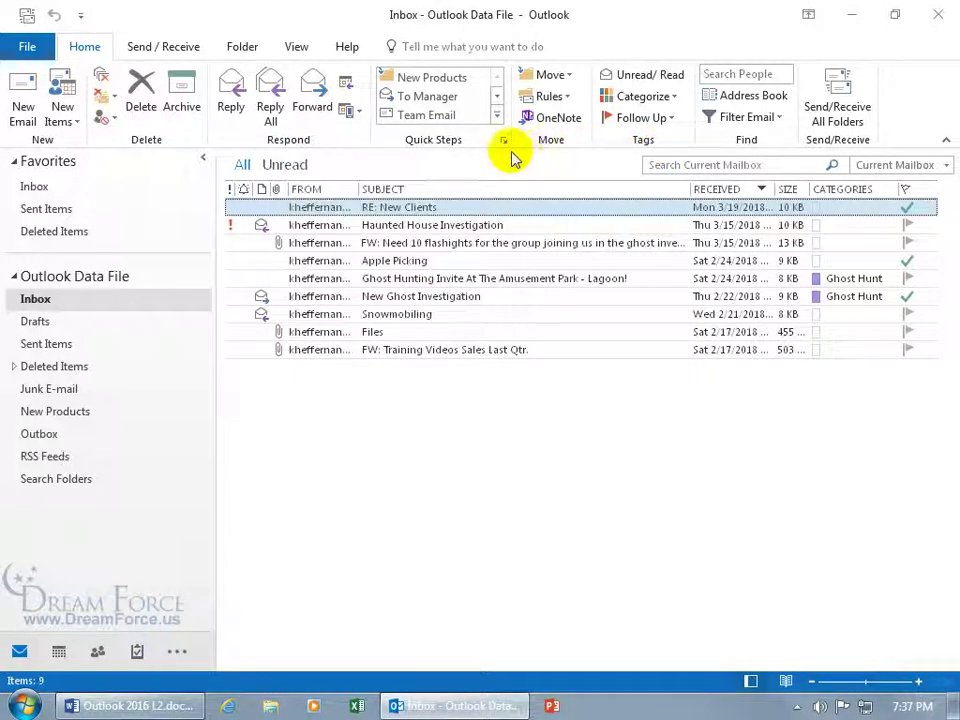
In the Inbox's advanced view settings, set up a filter for the word Apple in the subject field only
click(299, 50)
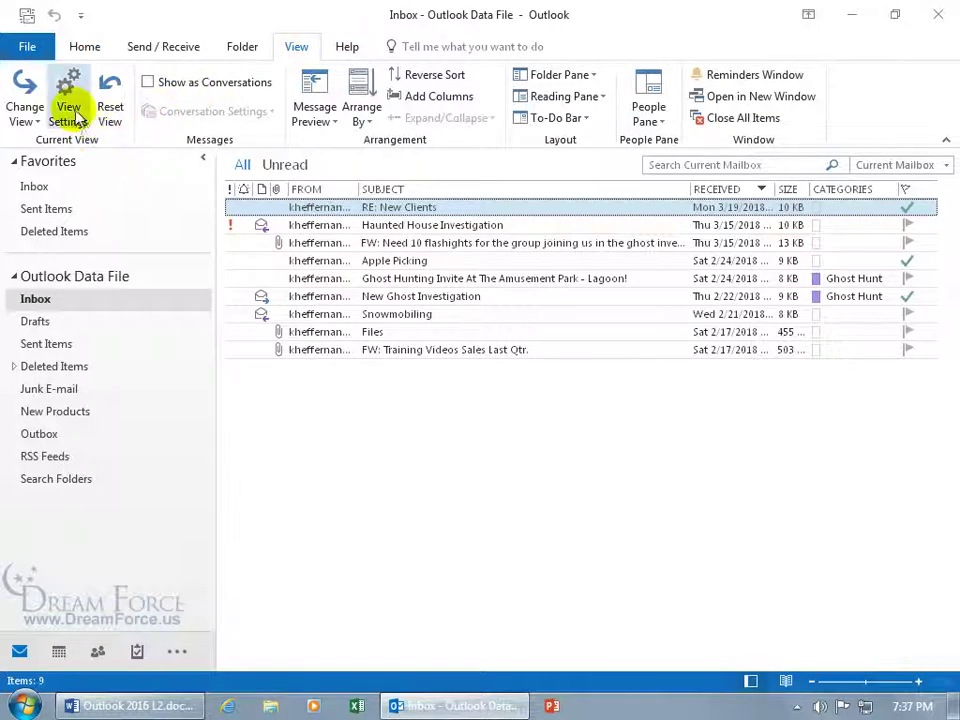
right_click(474, 189)
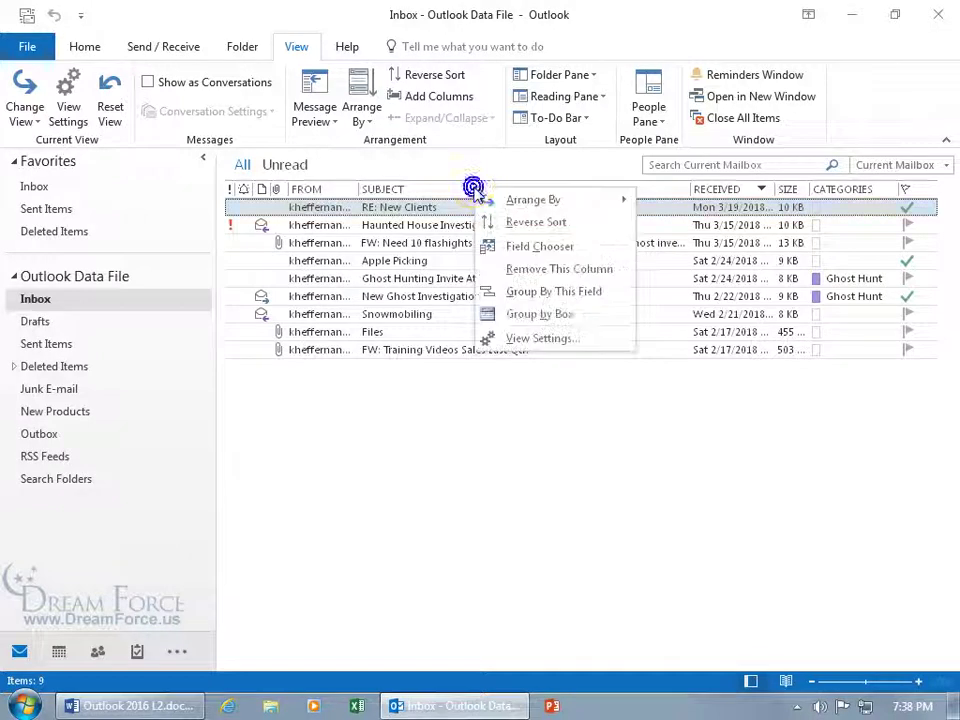
click(512, 337)
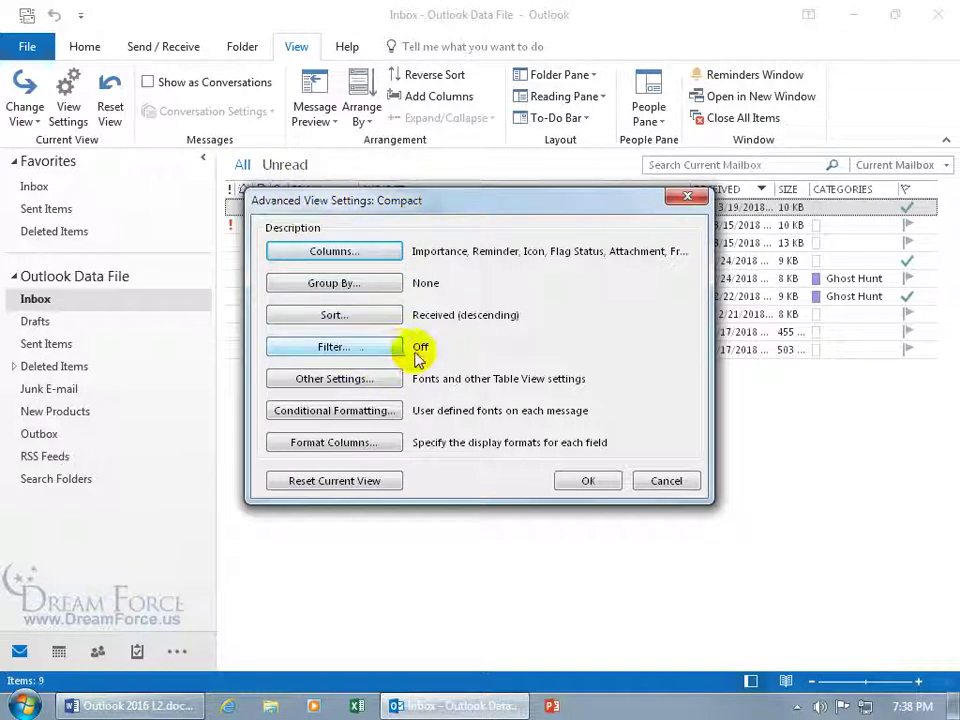
click(382, 356)
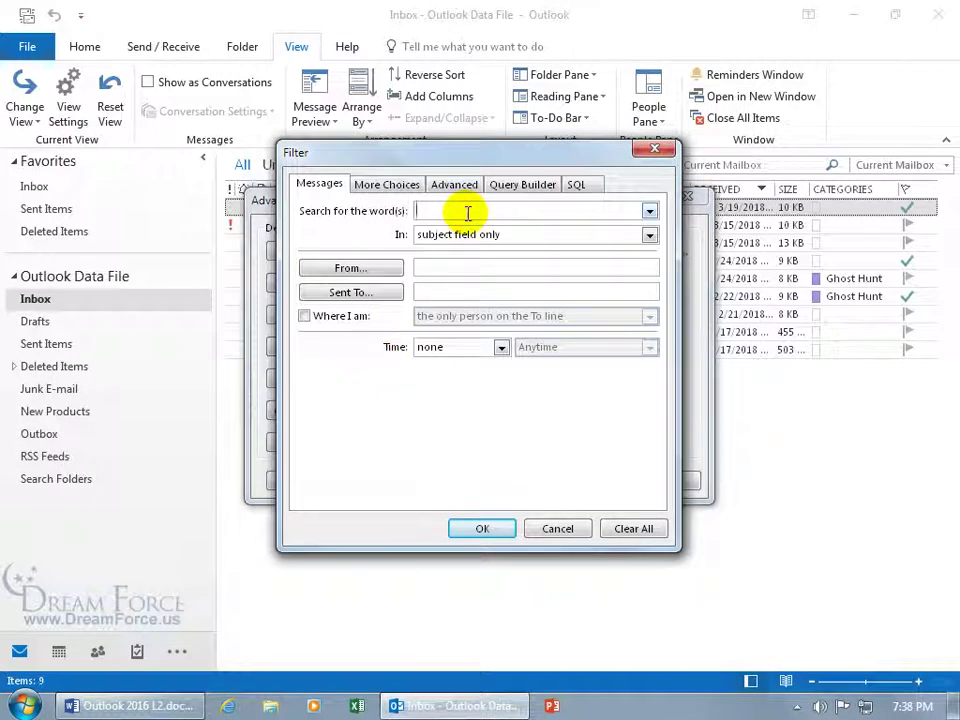
text(Apple)
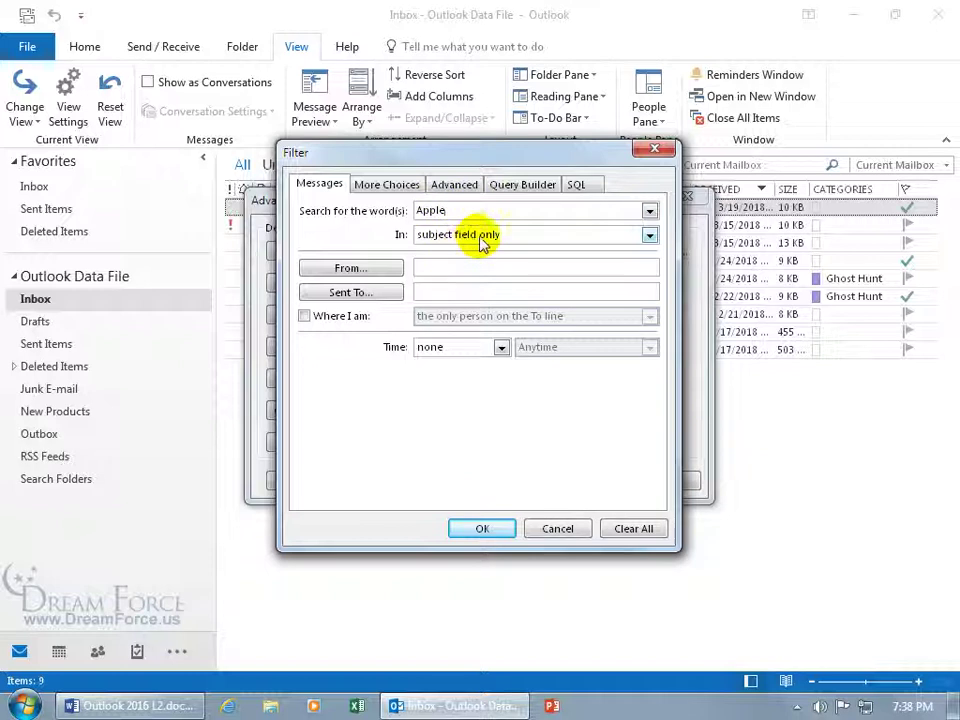
click(648, 235)
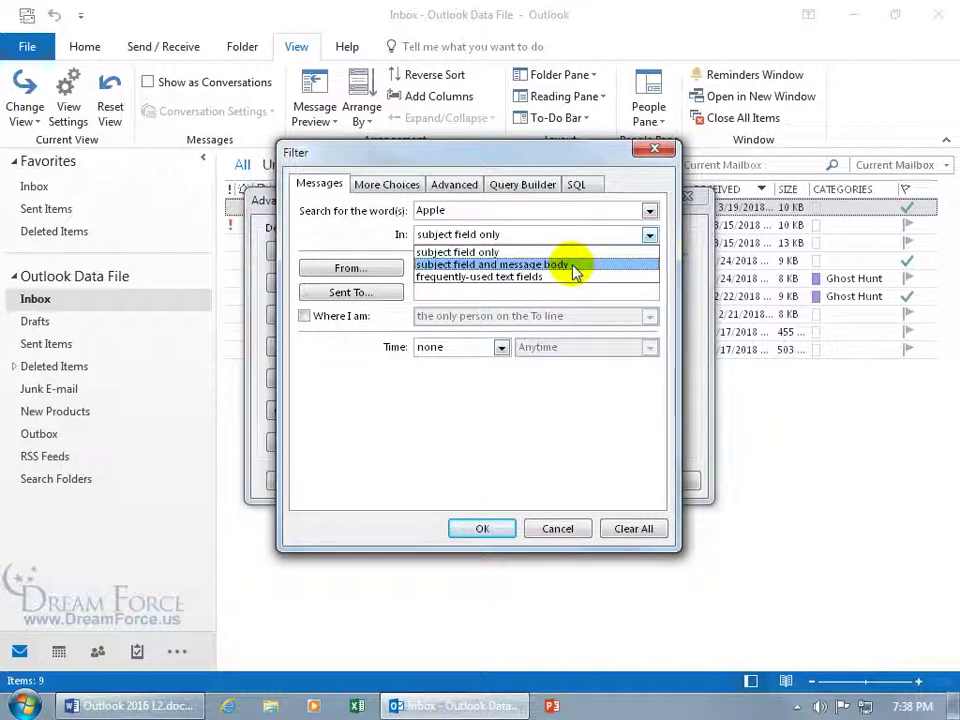
click(456, 252)
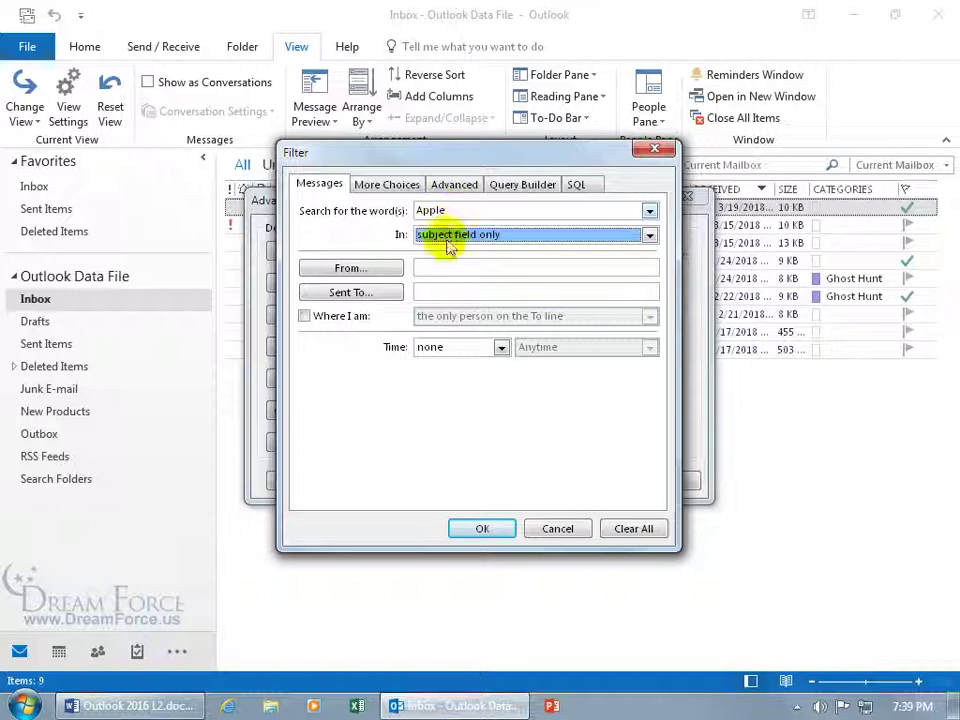
Try restricting the filter to senders using a contact and an additional e-mail address, and empty the From field again
click(383, 270)
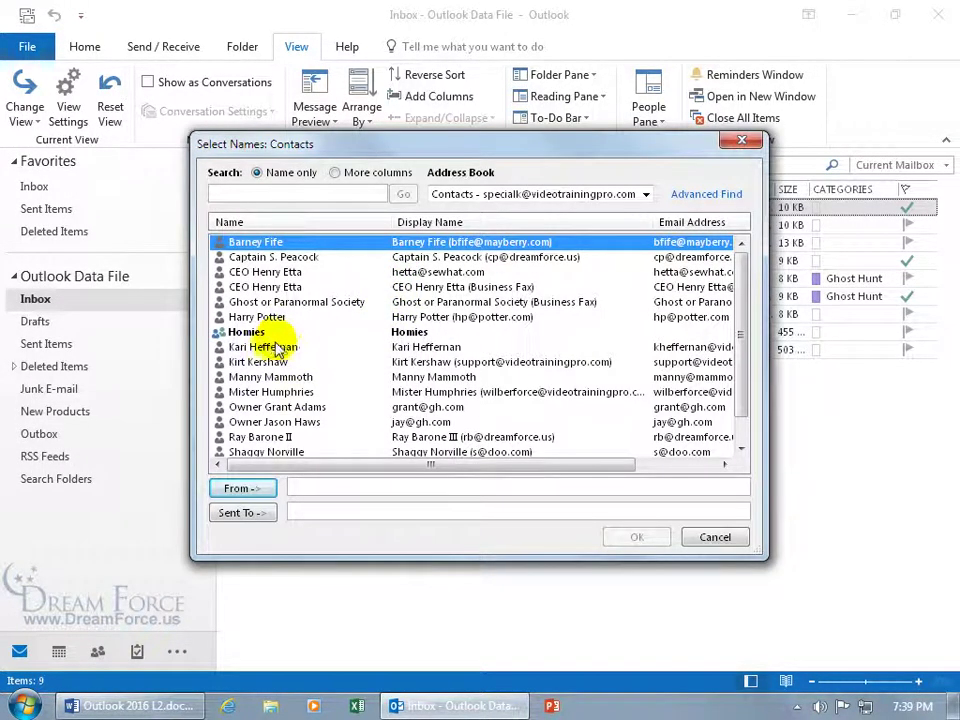
double_click(271, 347)
click(637, 539)
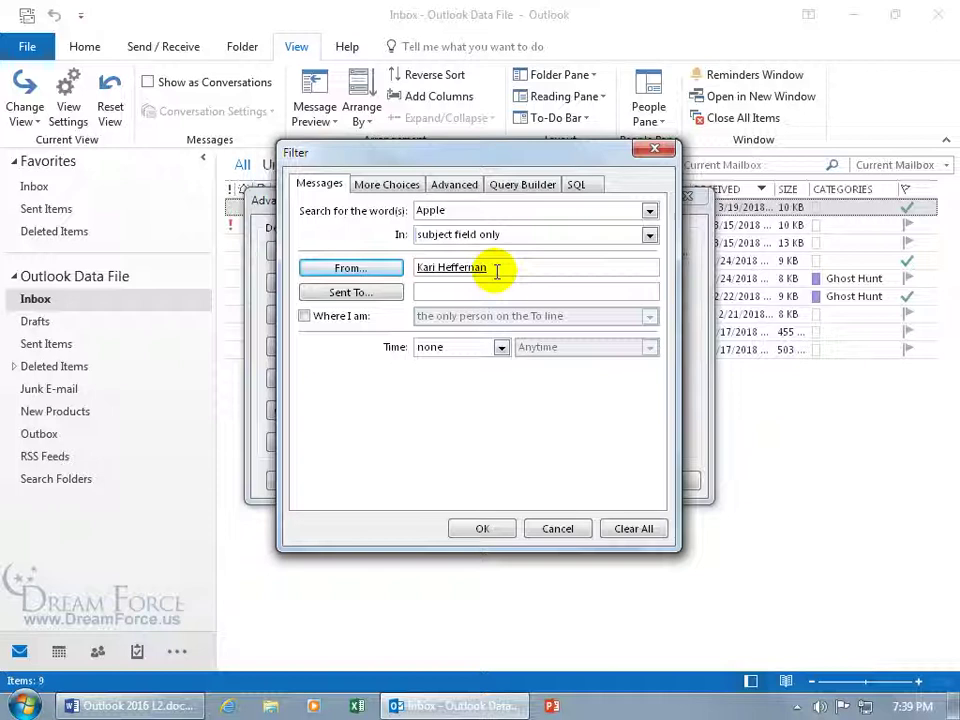
click(496, 270)
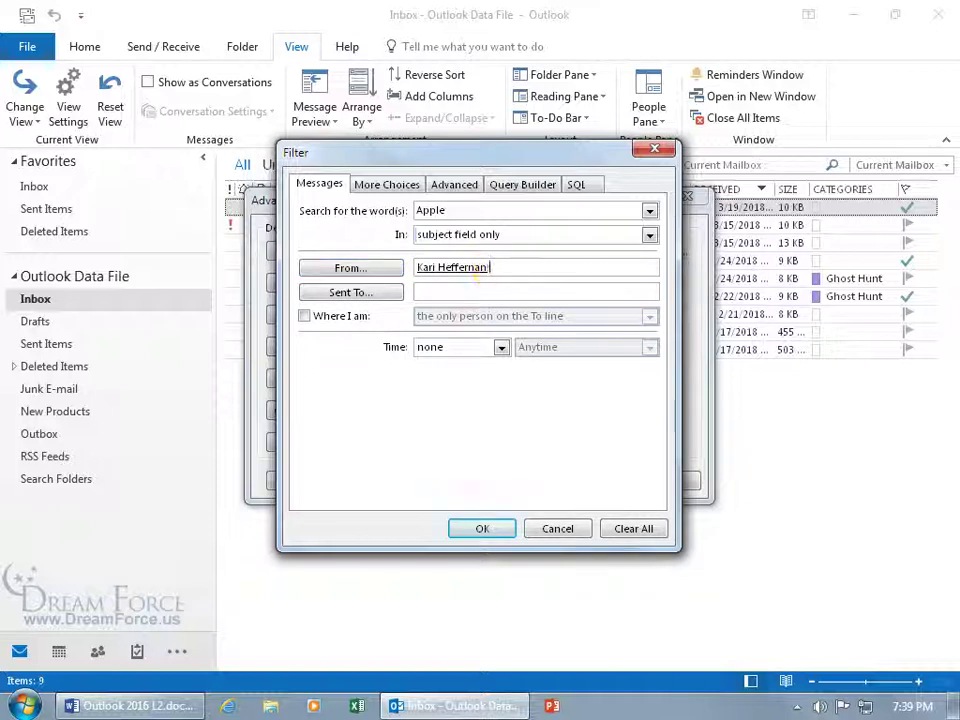
text(;)
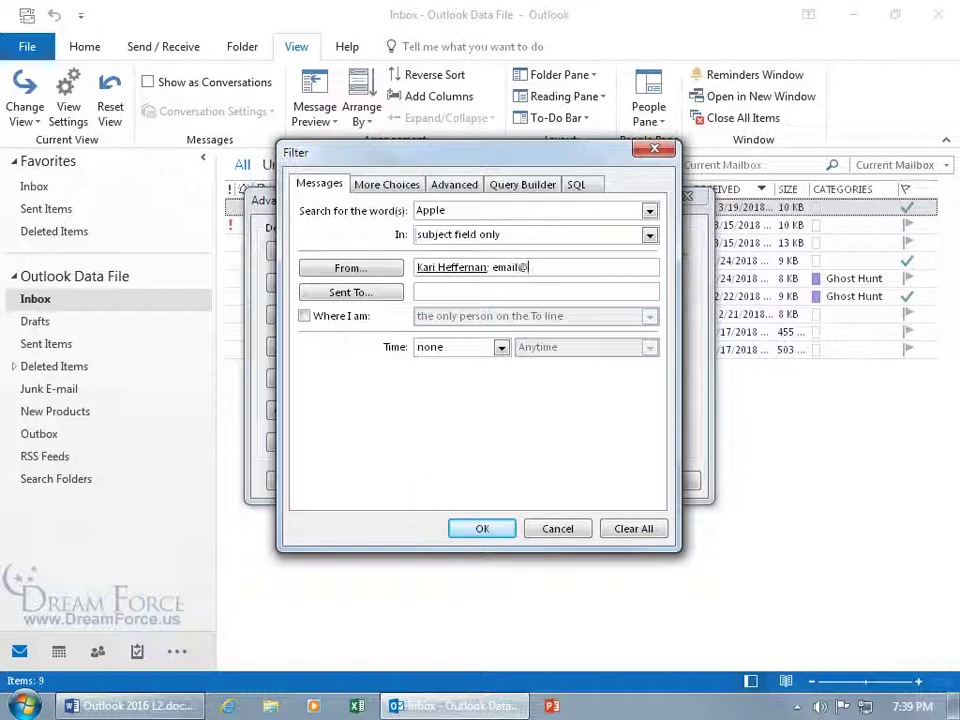
text(email@email.com)
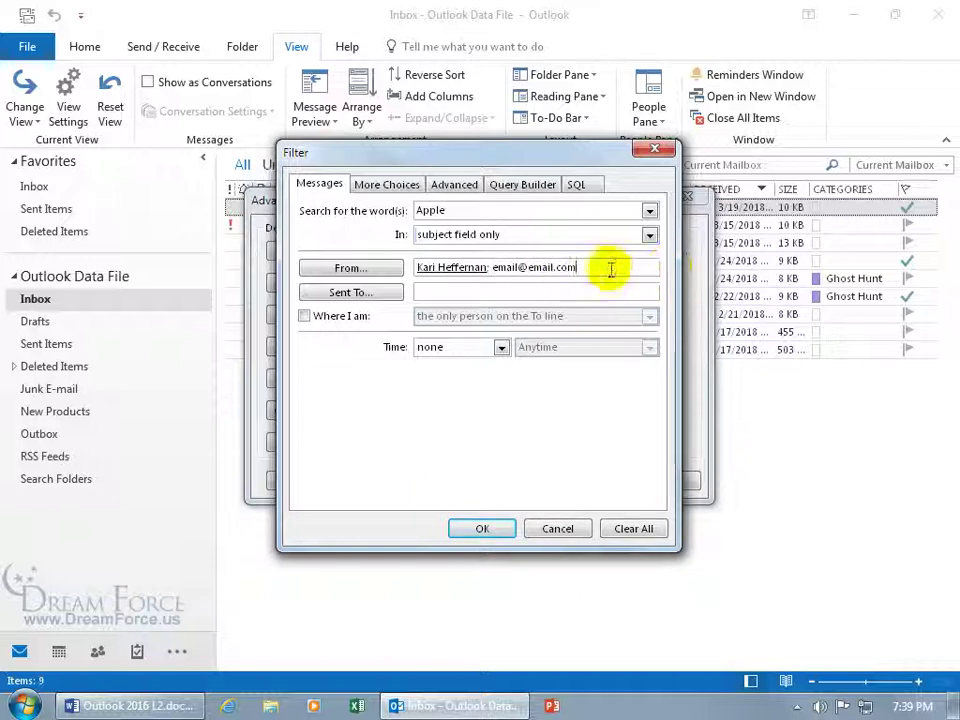
drag(604, 267, 386, 270)
key(BackSpace)
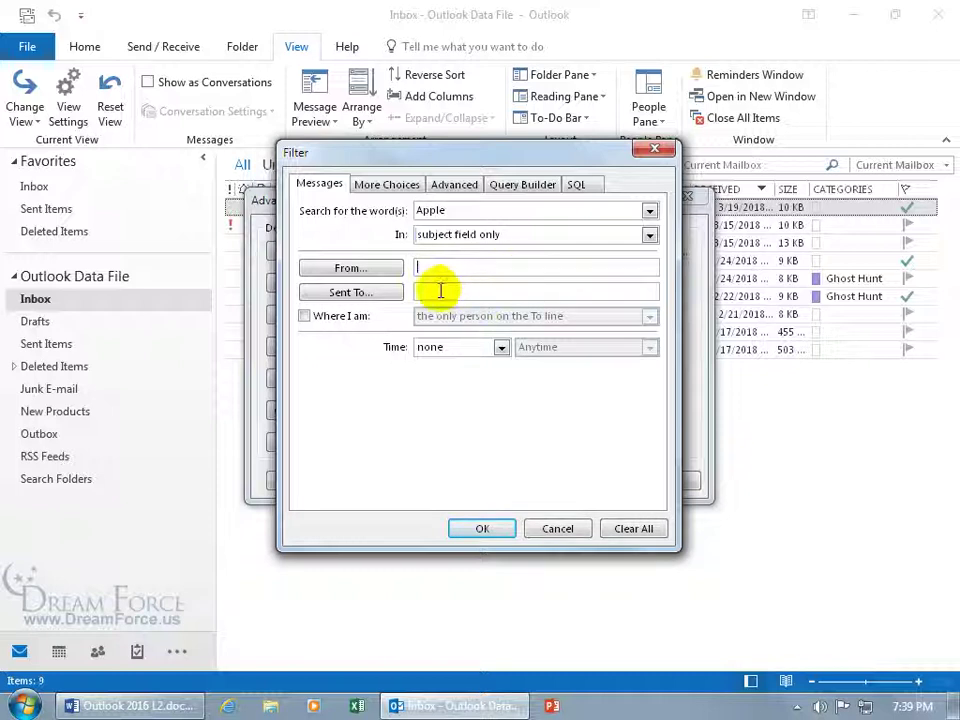
Try limiting the filter to items of high importance, and turn that condition off again
click(401, 187)
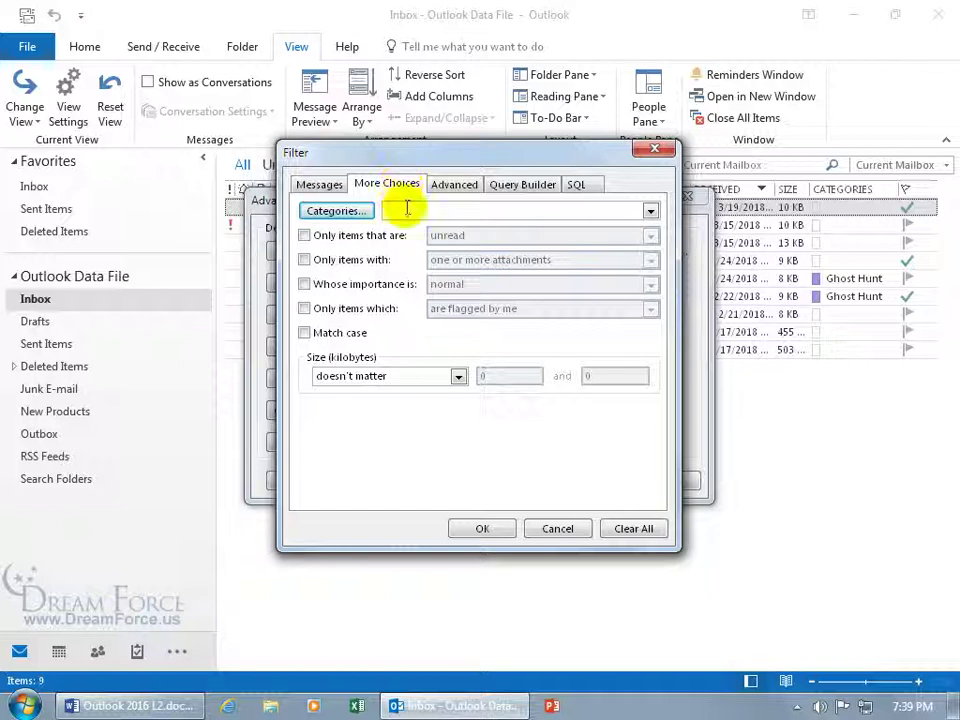
click(302, 286)
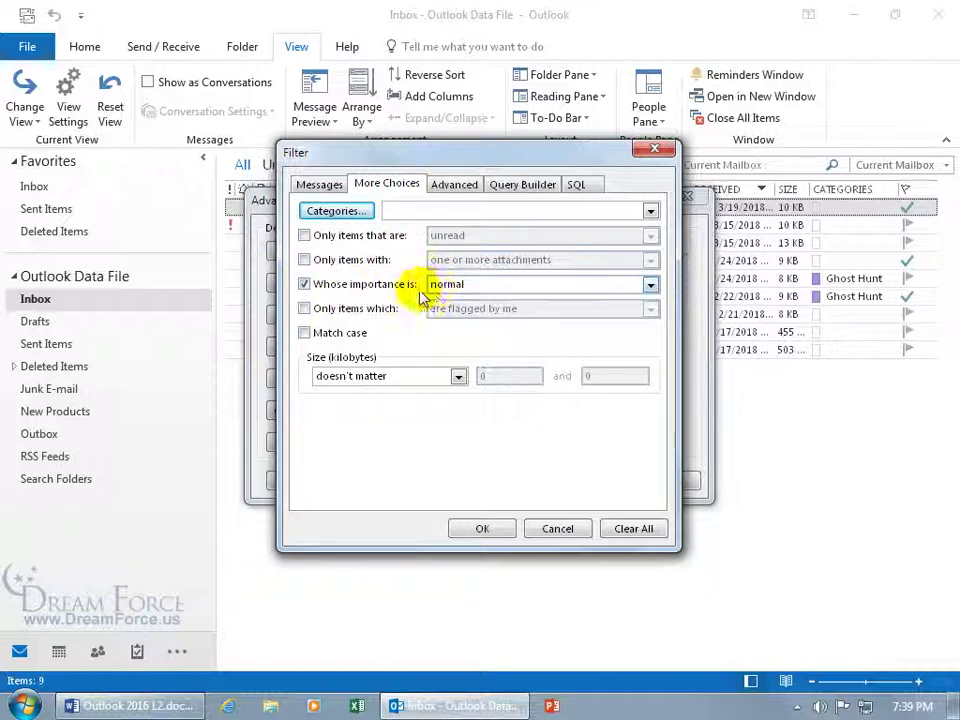
click(650, 286)
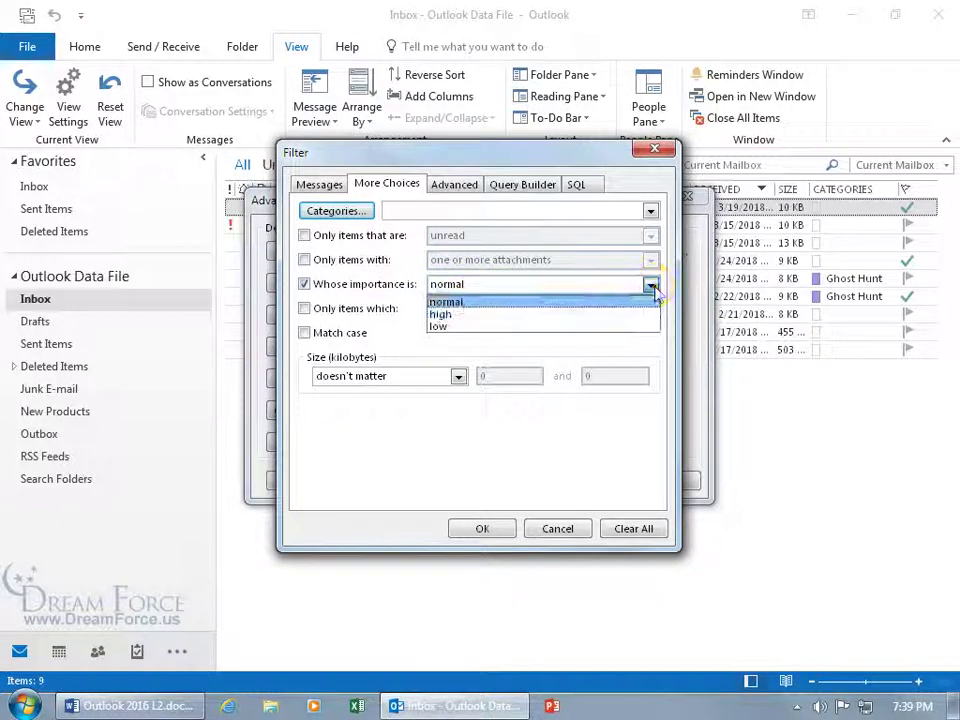
click(608, 314)
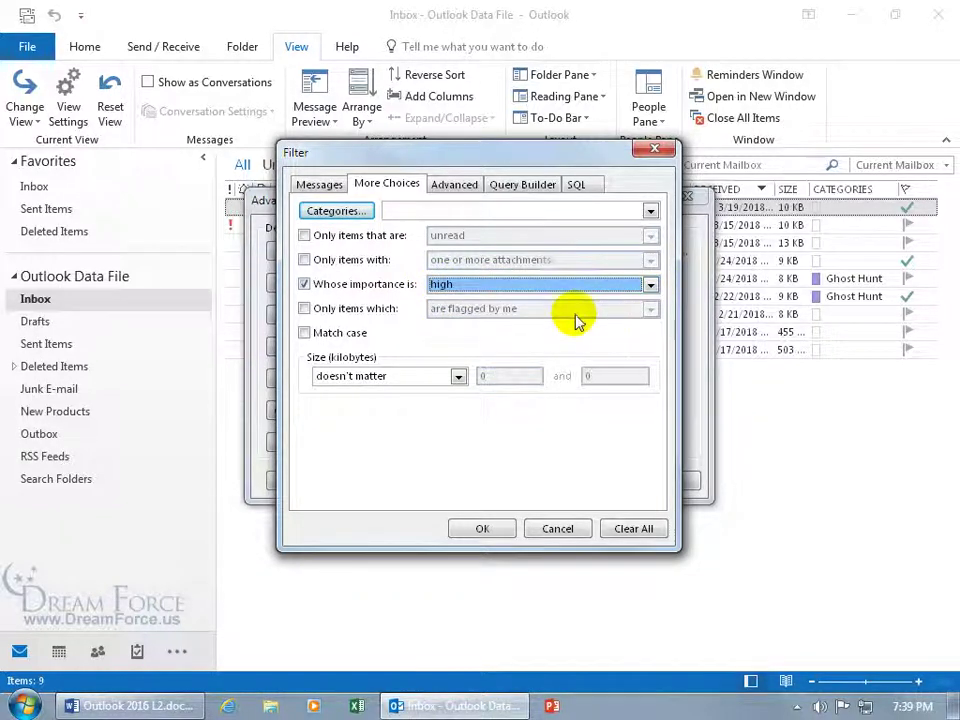
click(304, 285)
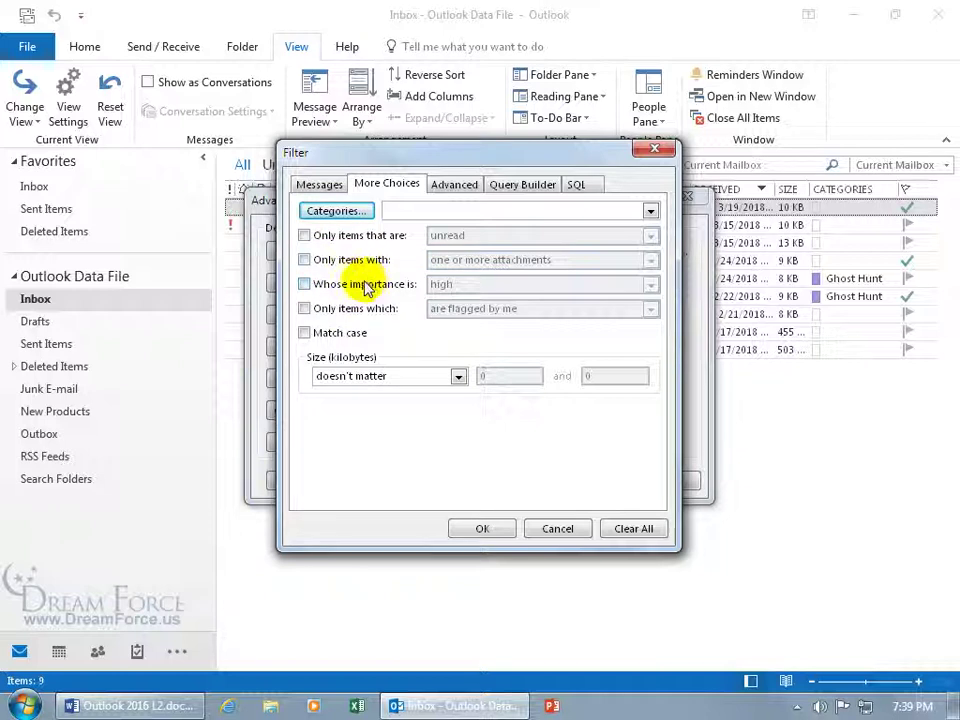
Examine the filter's advanced criteria, query builder and SQL definition
click(455, 185)
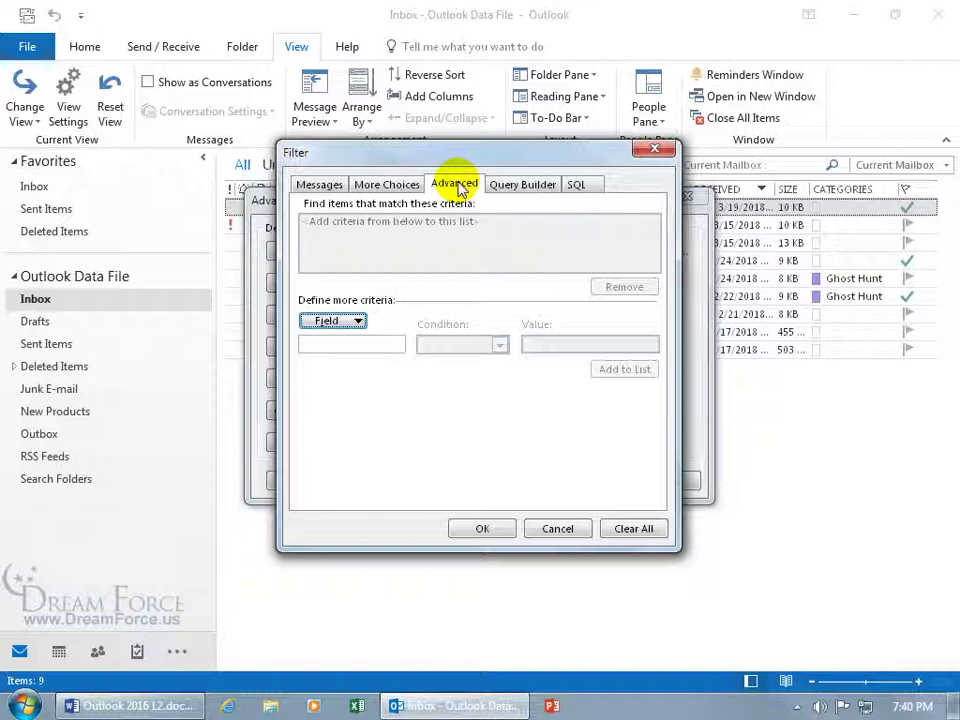
click(524, 185)
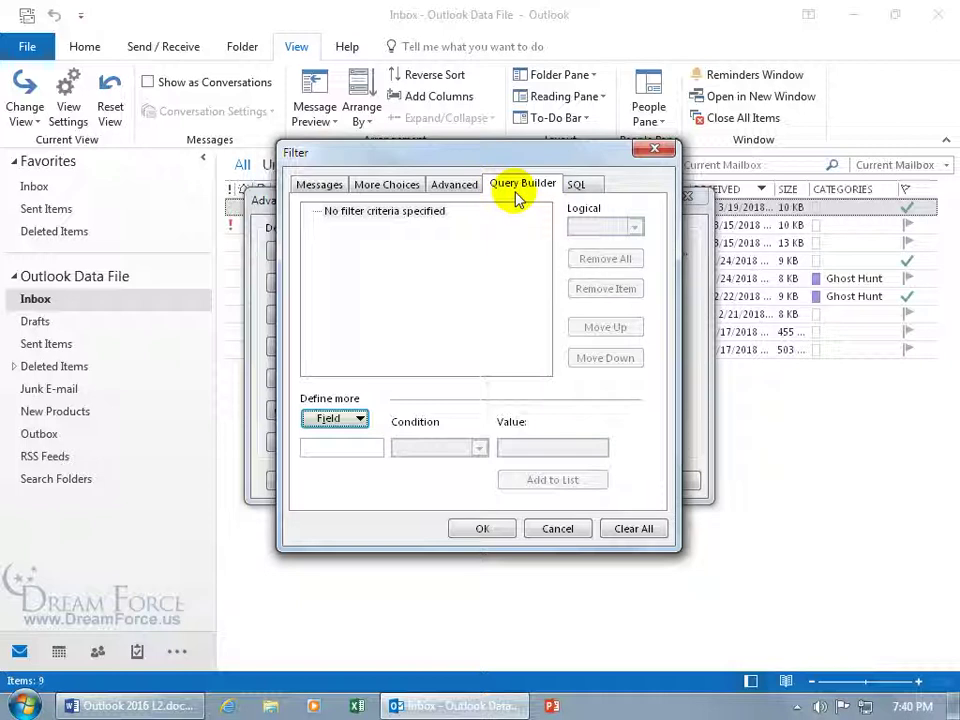
click(577, 186)
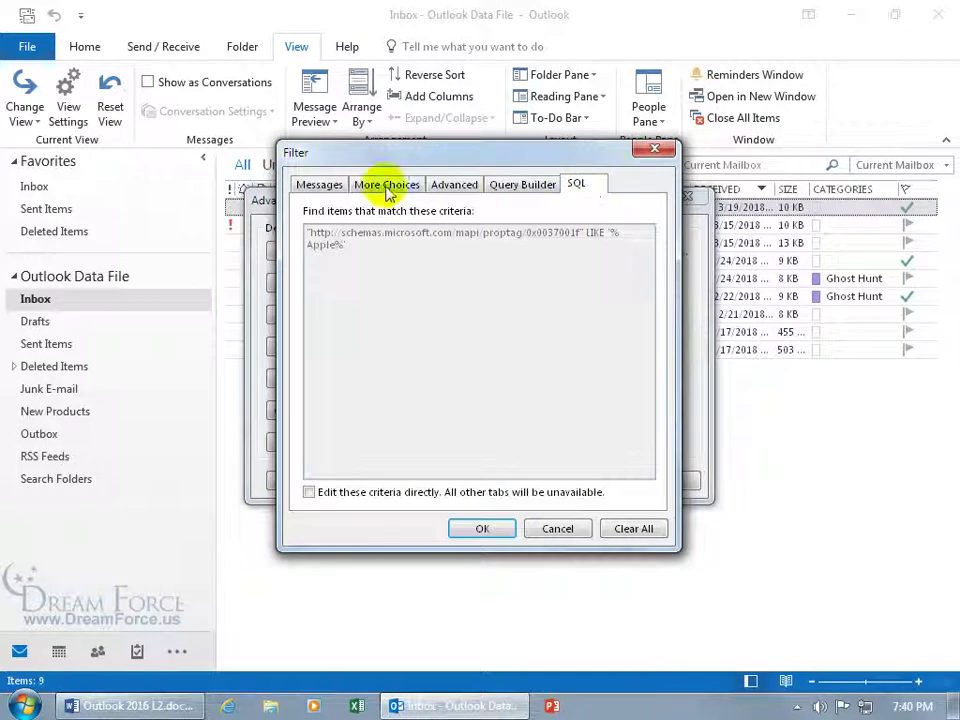
Return to the filter's message criteria and apply the Apple subject filter to the Inbox view
click(322, 186)
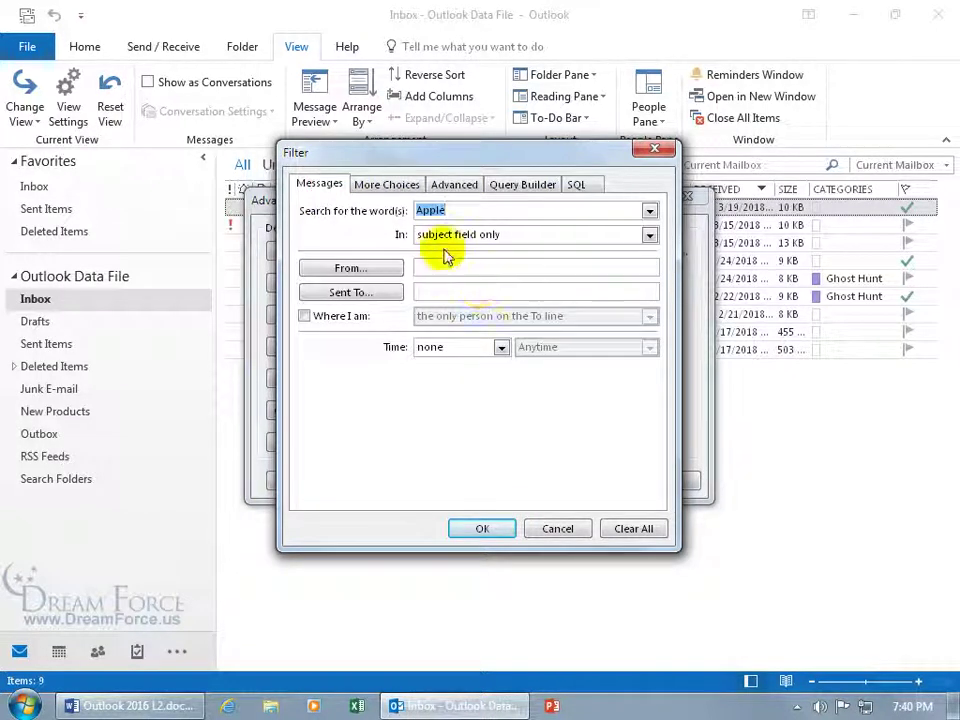
click(483, 528)
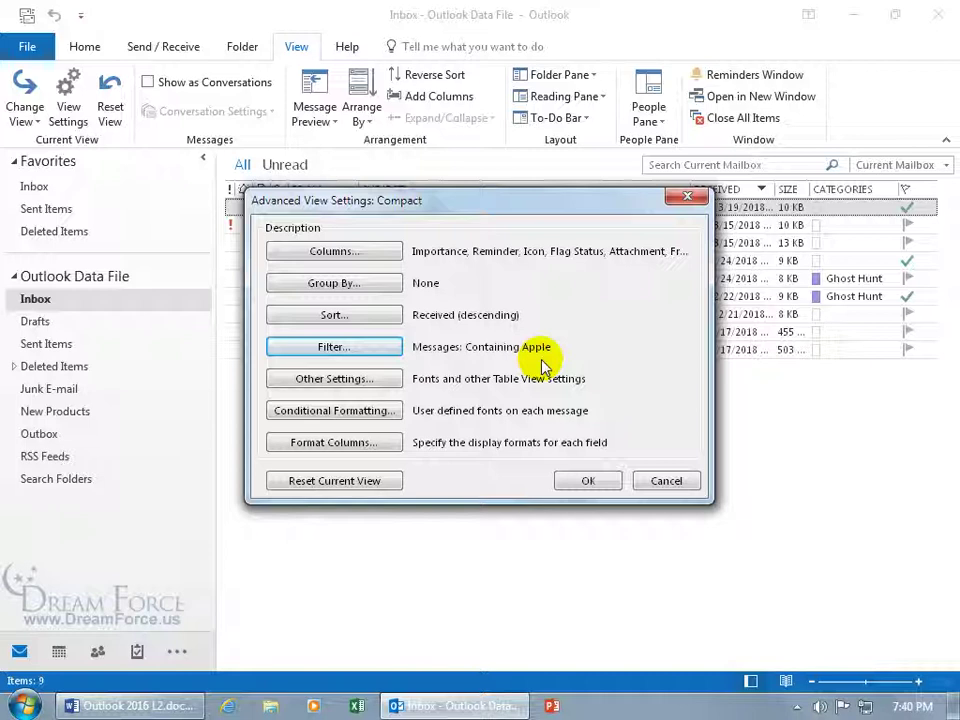
click(569, 482)
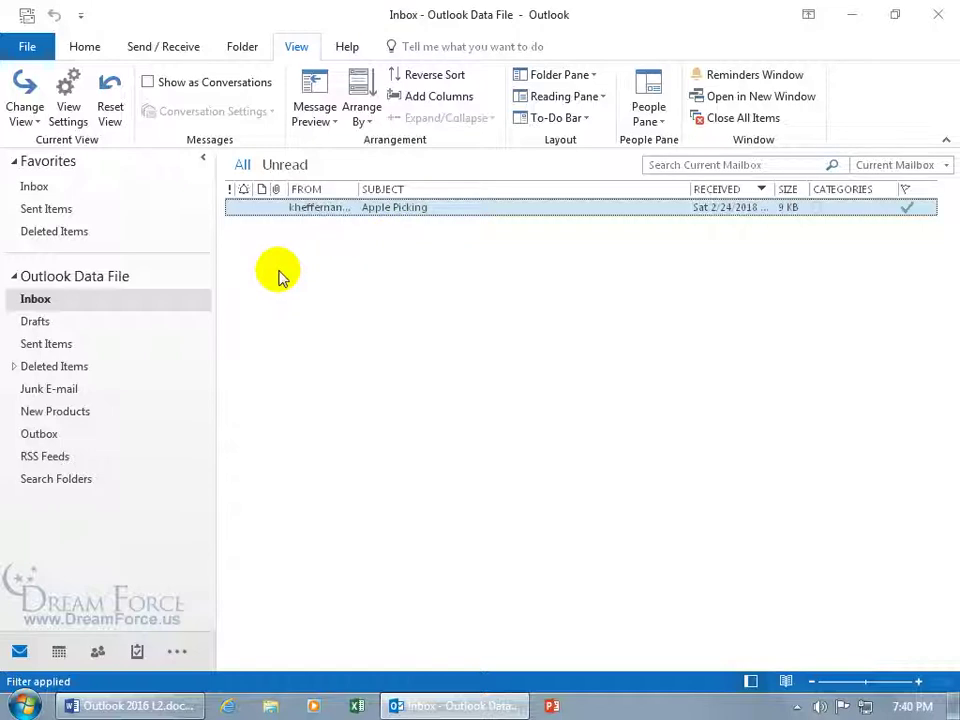
Open the Sent Items folder and return to the Inbox to check whether the view filter persists
click(50, 344)
click(42, 300)
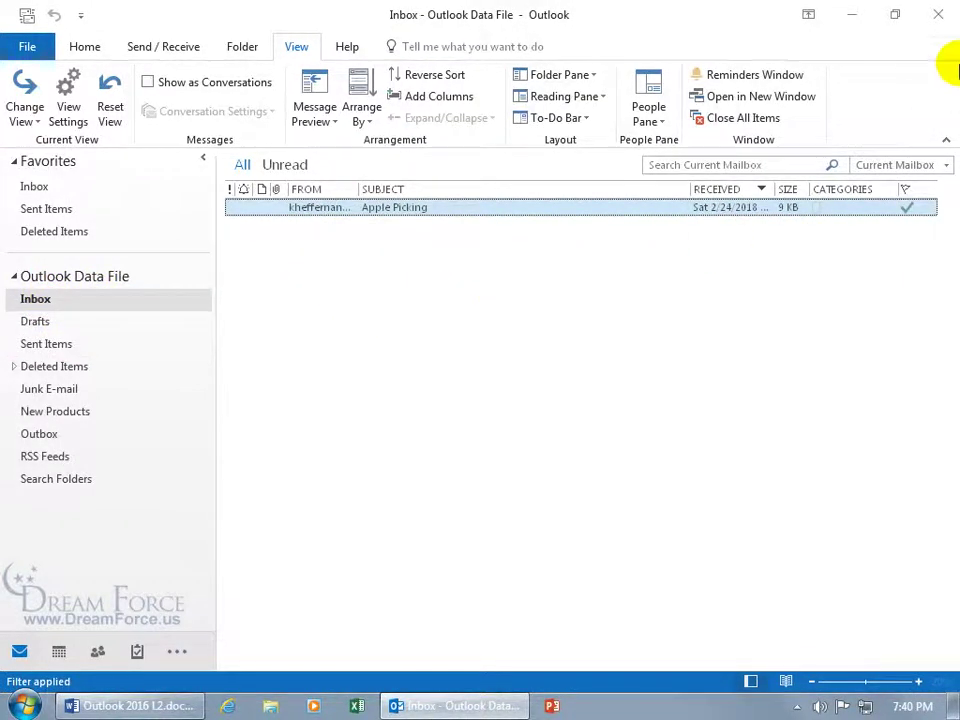
Close Outlook and restart it with the Outlook profile to check whether the Inbox filter persists
click(945, 14)
click(38, 322)
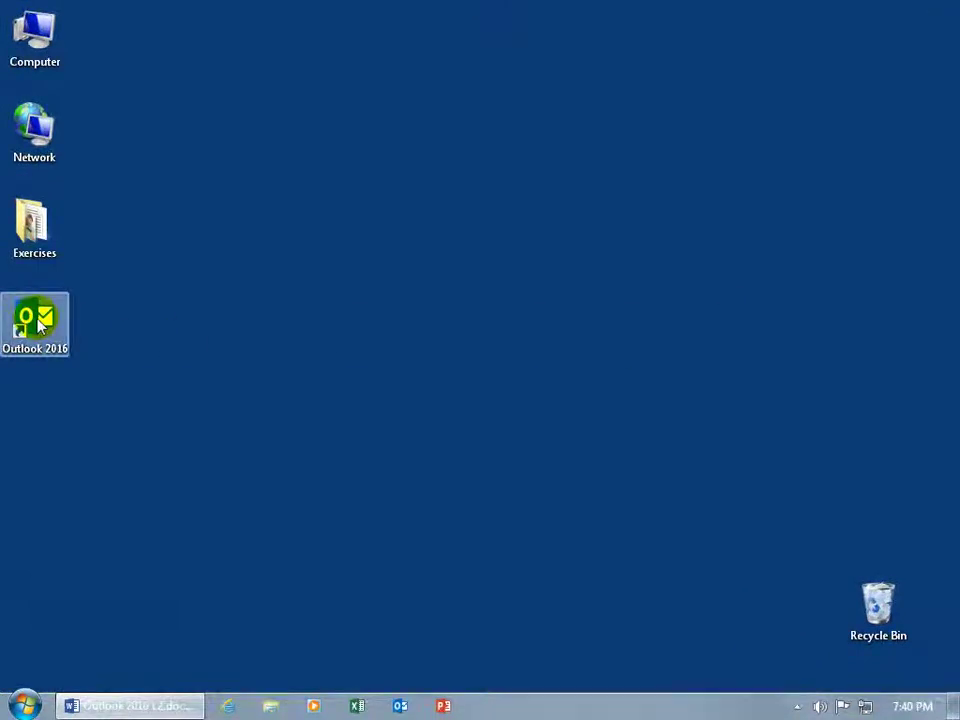
double_click(38, 322)
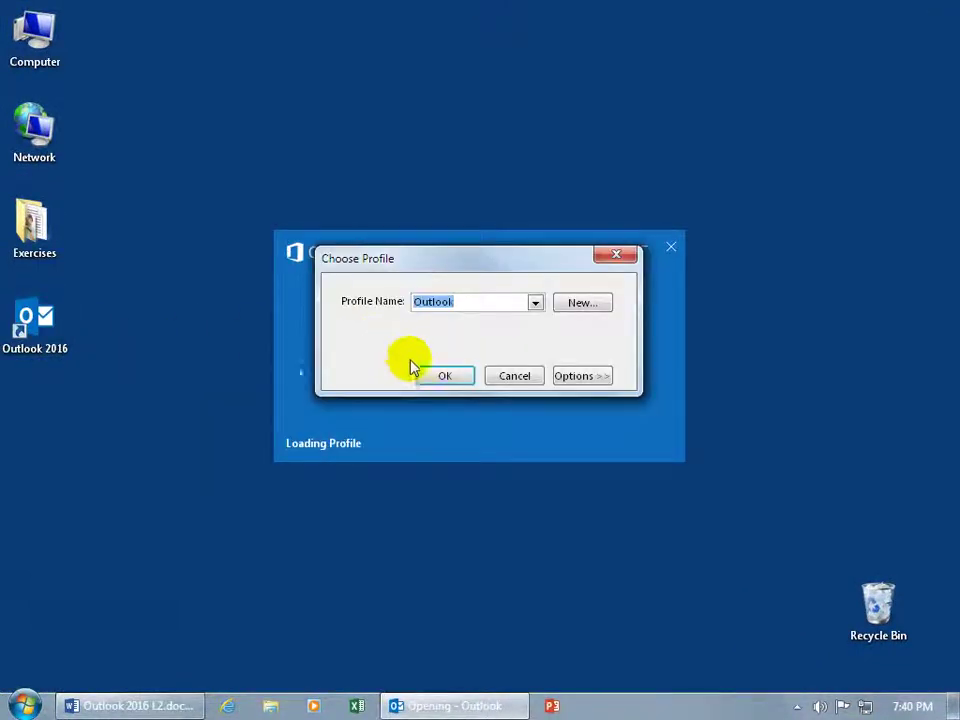
click(435, 375)
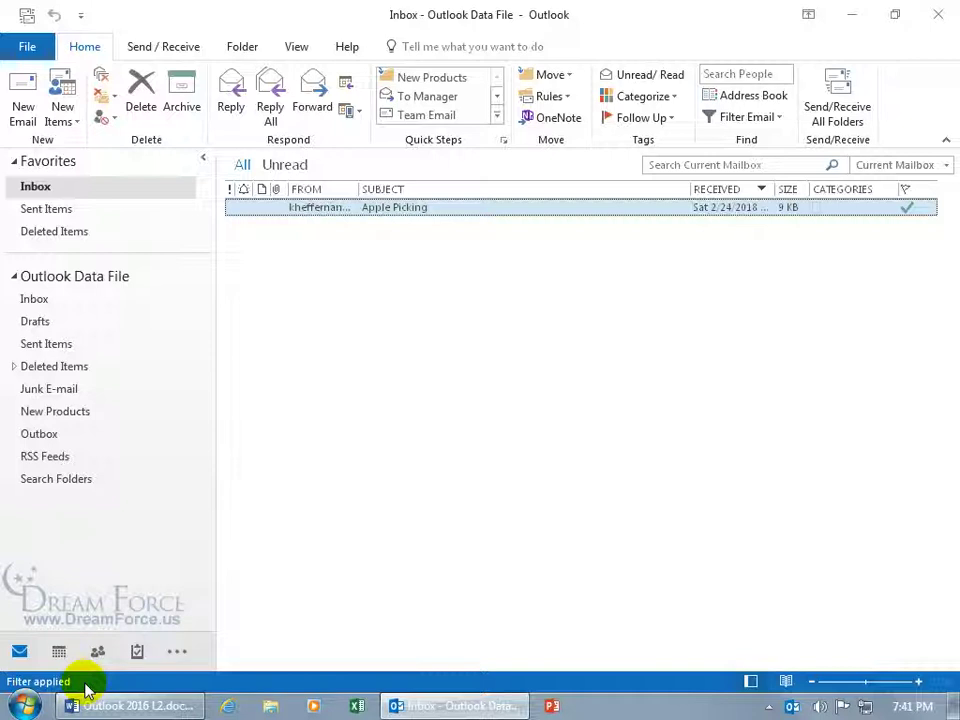
Hide the Filter indicator on the status bar, and turn it back on
right_click(139, 683)
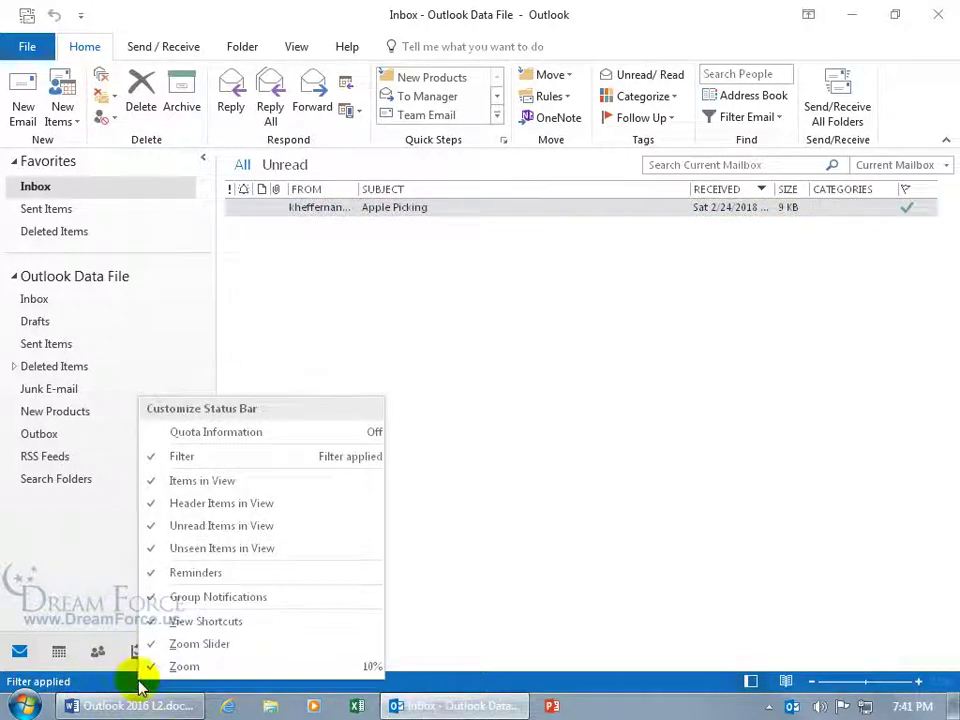
click(176, 460)
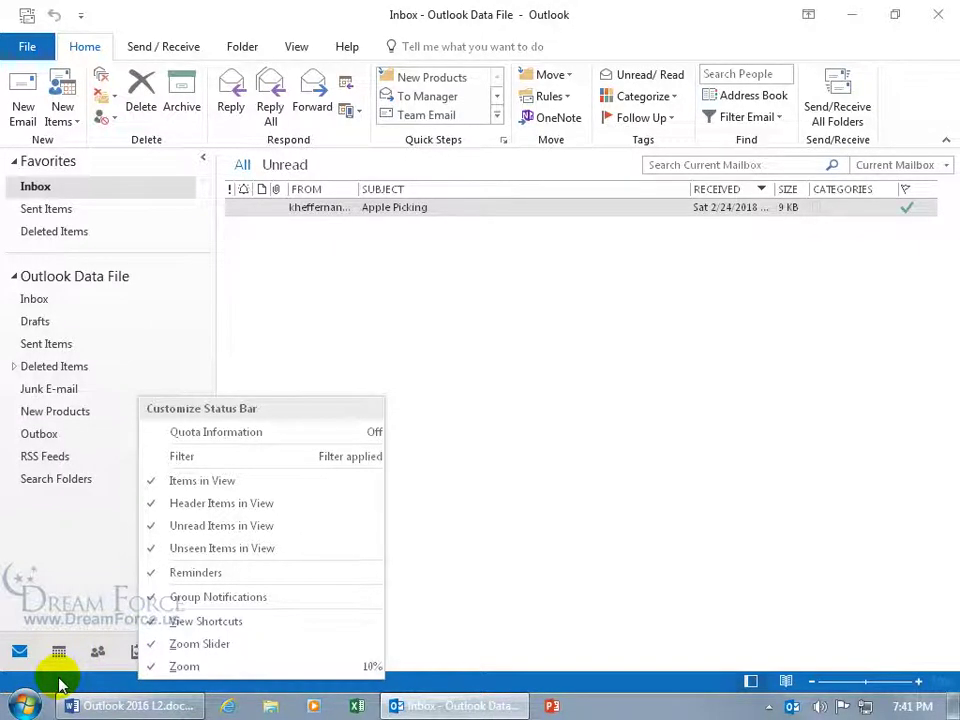
click(205, 459)
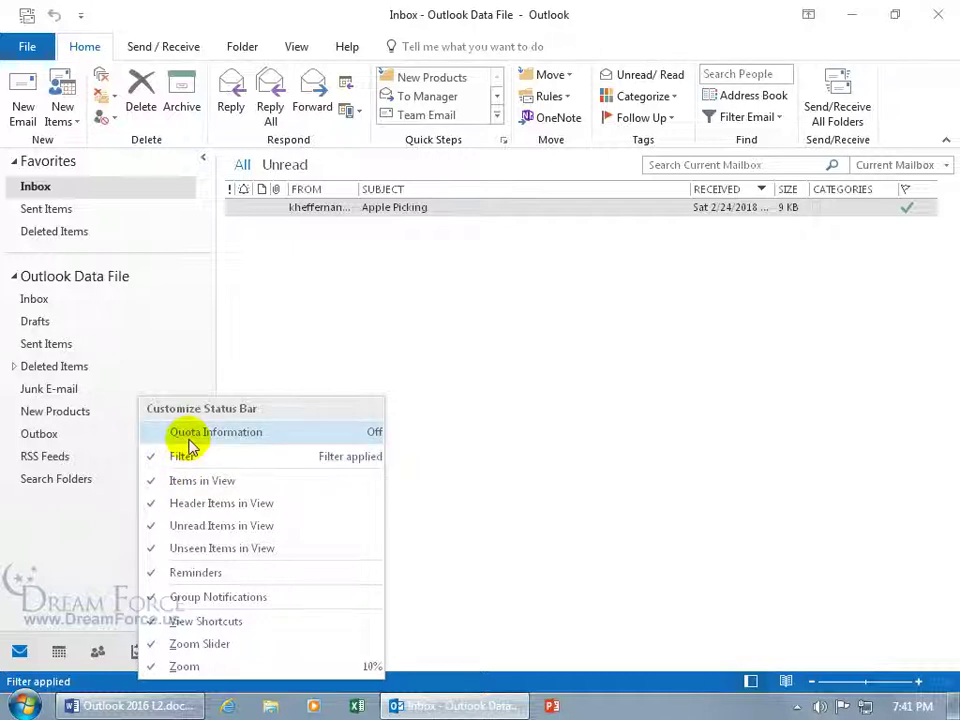
click(118, 680)
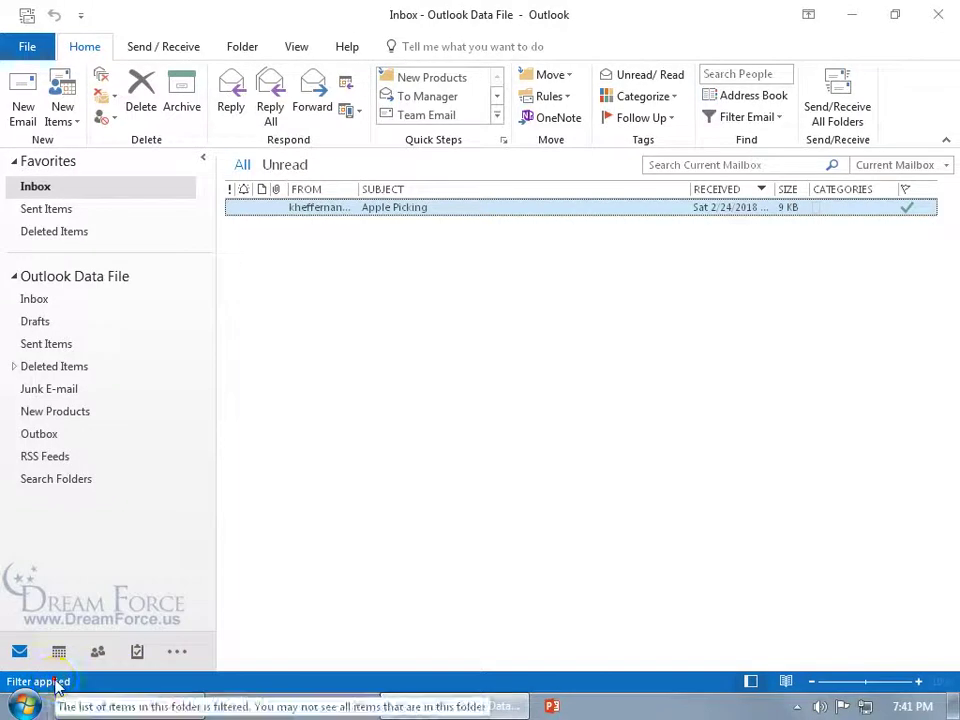
Open the Inbox view's filter from its status bar indicator, clear all its criteria and apply the change
click(24, 681)
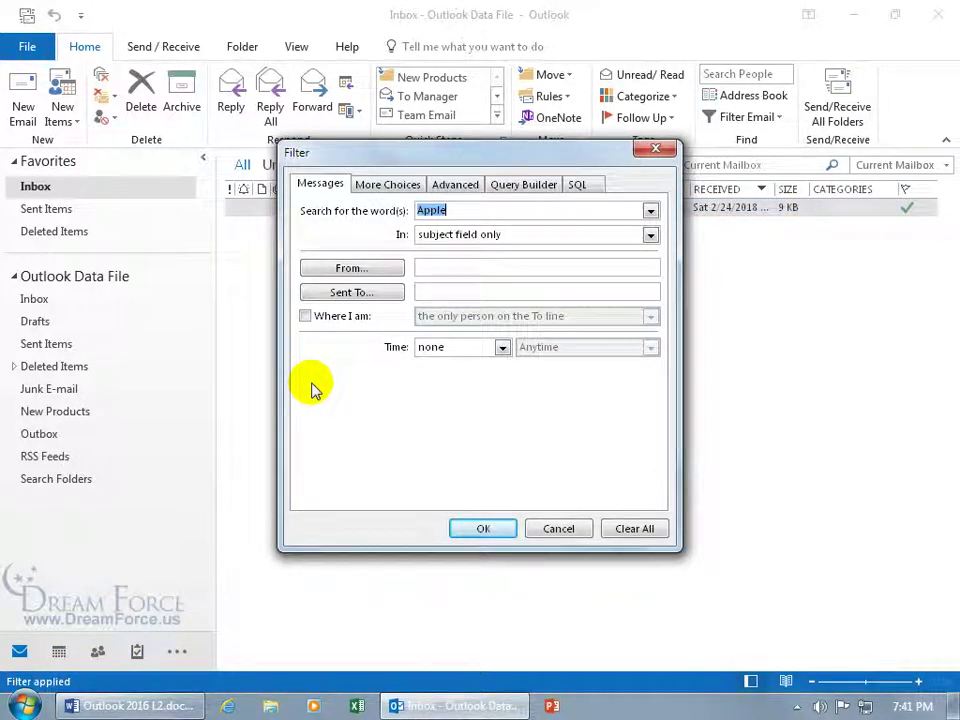
click(639, 531)
click(497, 532)
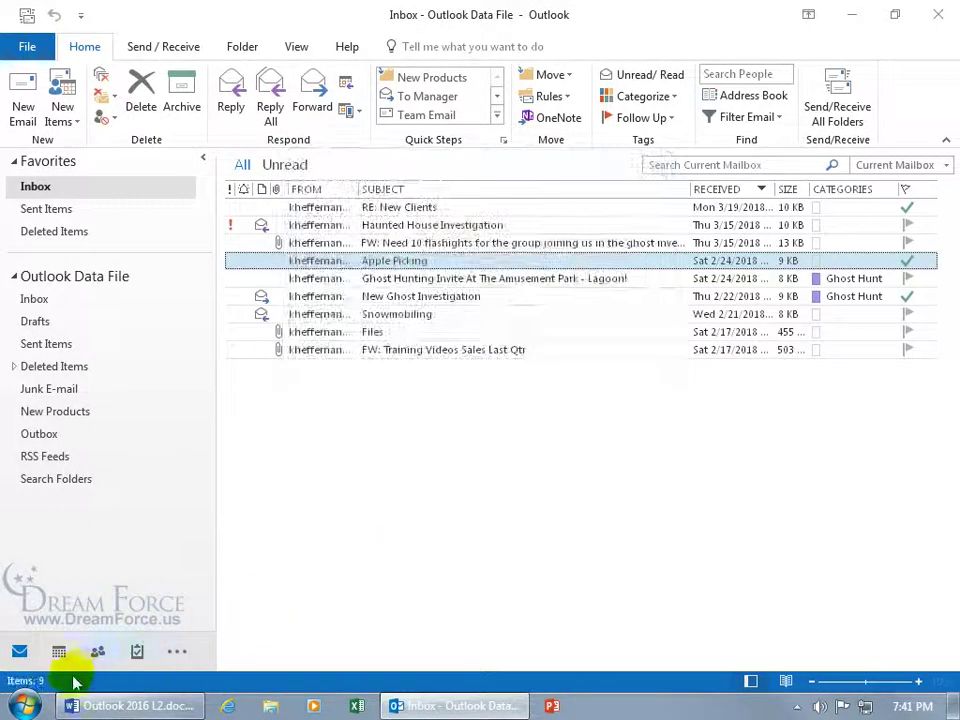